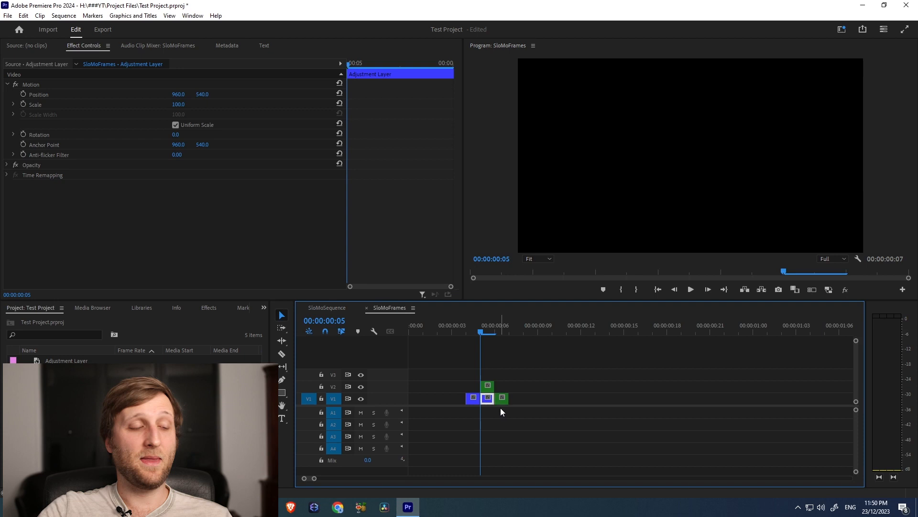
# Delete the green adjustment layer clip stacked on track V2
pyautogui.click(516, 372)
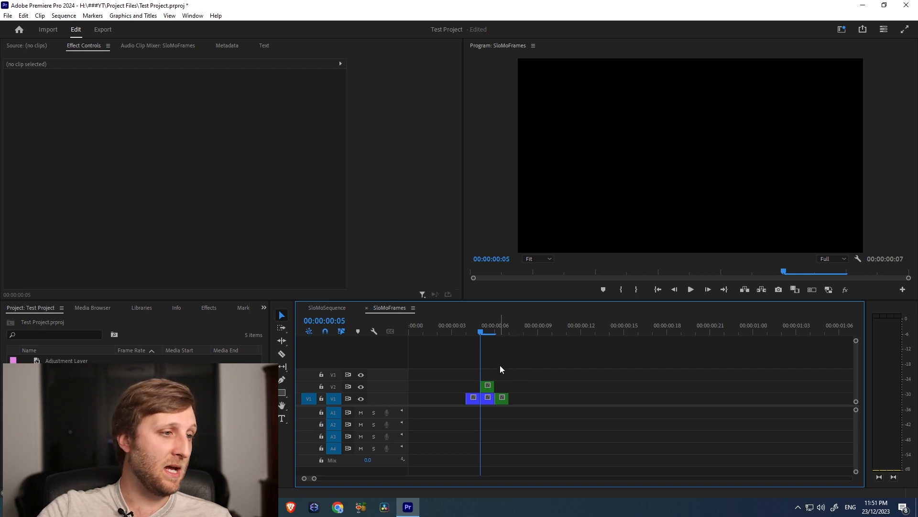
pyautogui.moveTo(471, 383); pyautogui.dragTo(471, 383)
pyautogui.press('Delete')
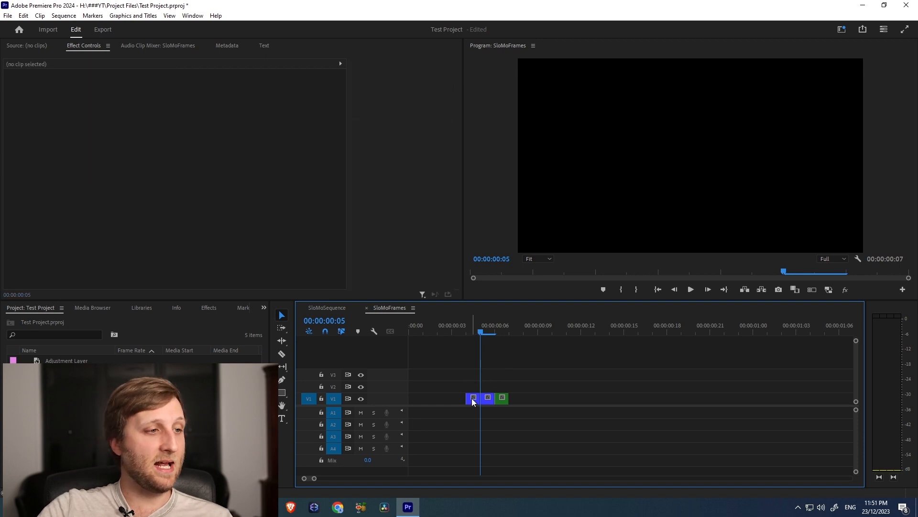
# Change the label colour of the middle adjustment layer clip on V1 to Rose
pyautogui.click(473, 400)
pyautogui.click(501, 399)
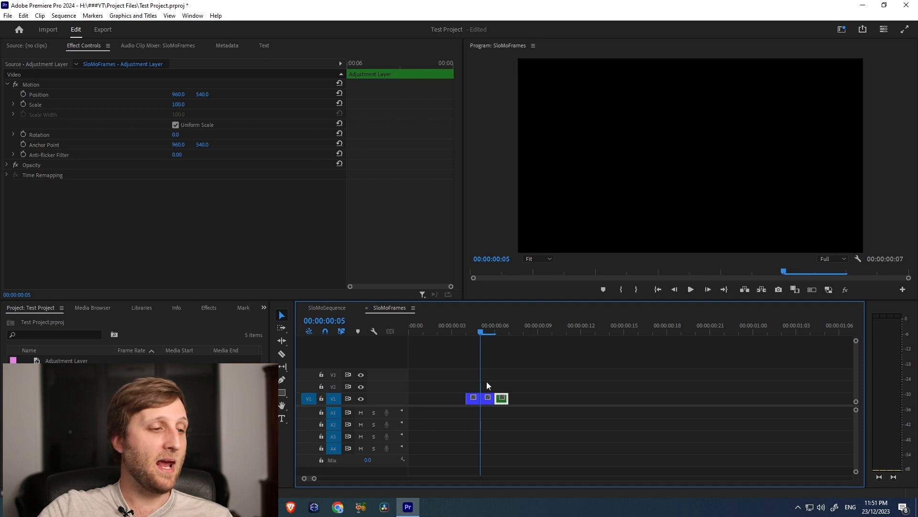
pyautogui.click(486, 400)
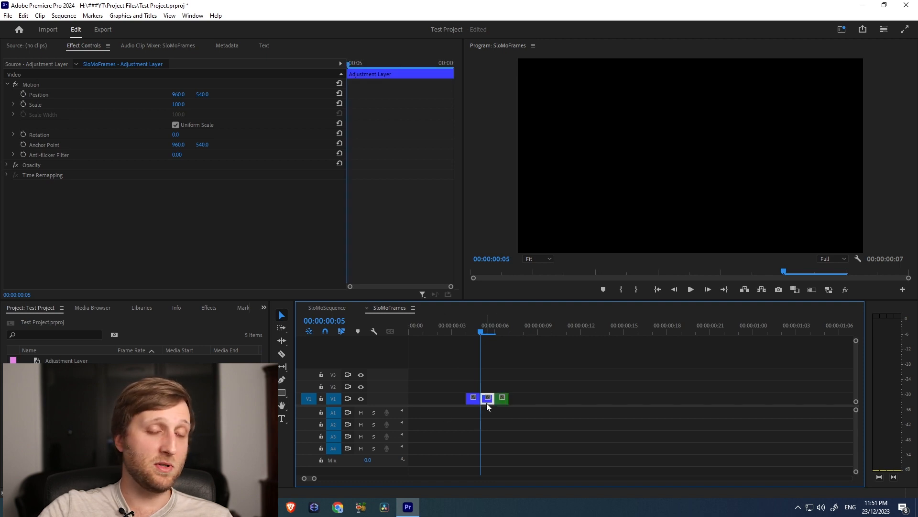
pyautogui.rightClick(486, 402)
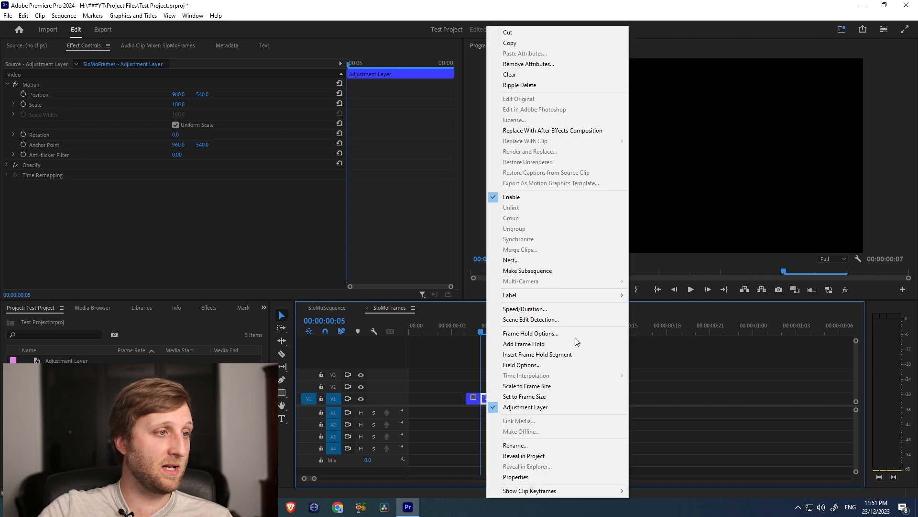
pyautogui.moveTo(581, 289)
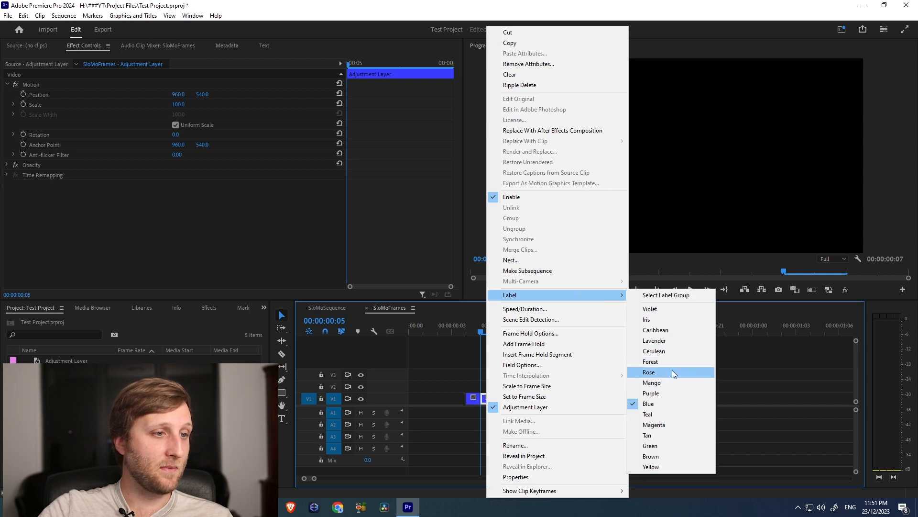
pyautogui.click(659, 372)
pyautogui.click(463, 421)
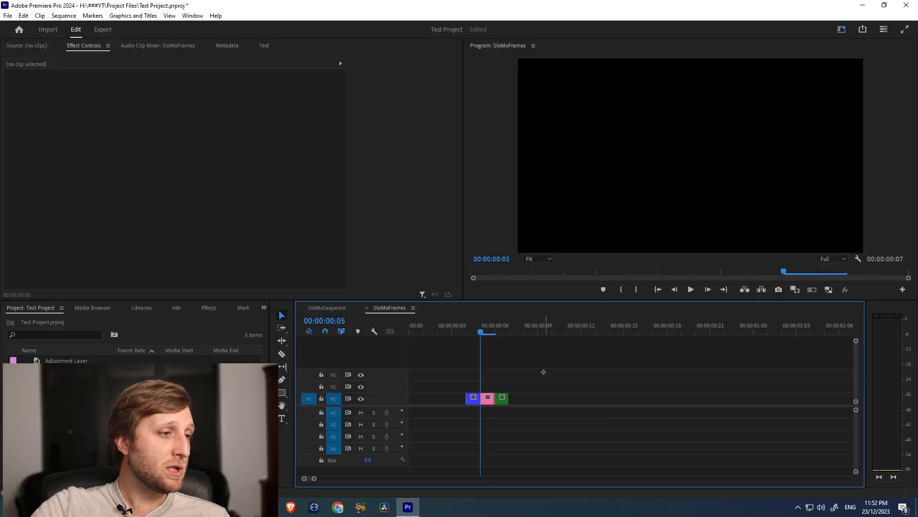
# Switch to SloMoSequence and move the blue man-running-outside clip on V1 to start at about 40 seconds
pyautogui.moveTo(454, 404); pyautogui.dragTo(455, 403)
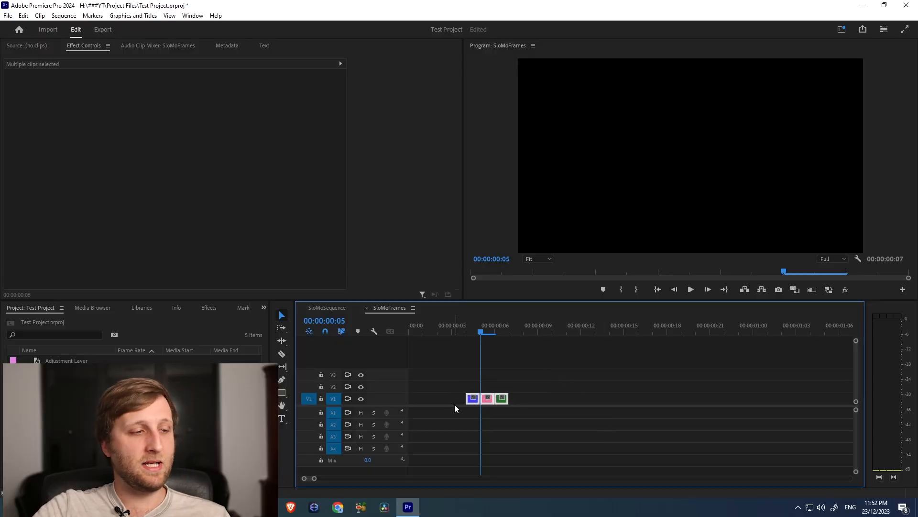
pyautogui.click(336, 309)
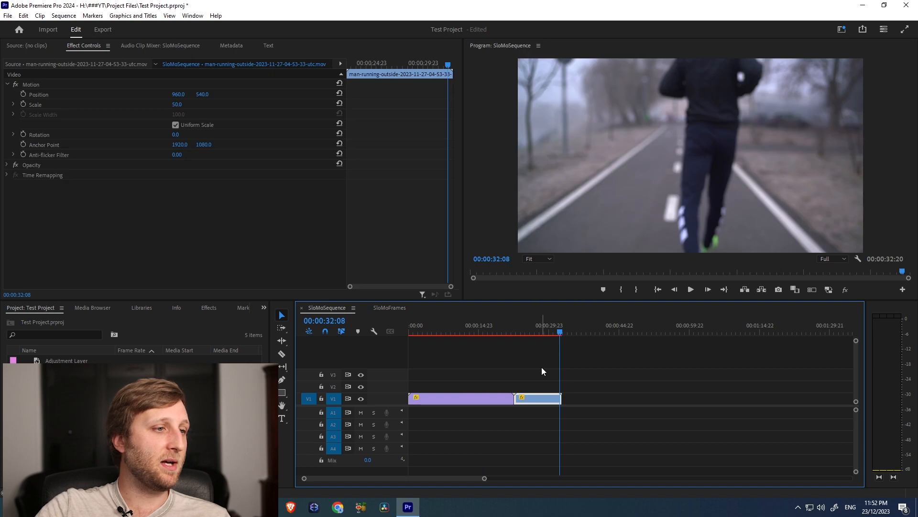
pyautogui.click(527, 330)
pyautogui.moveTo(539, 402); pyautogui.dragTo(625, 400)
pyautogui.press('-')
# Preview the muscular-man-running clip from the start and trim its end to 00:00:03:10
pyautogui.moveTo(424, 332); pyautogui.dragTo(408, 334)
pyautogui.press('space')
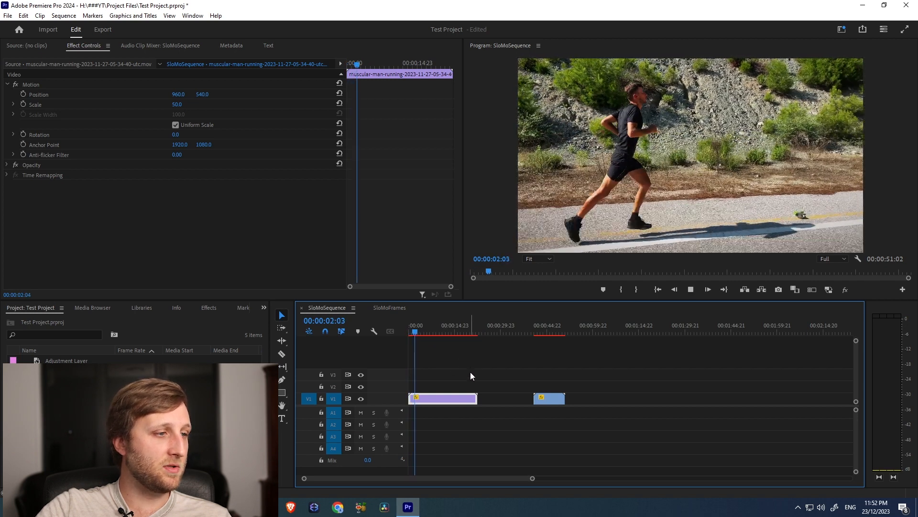
pyautogui.press('space')
pyautogui.moveTo(436, 399); pyautogui.dragTo(418, 391)
pyautogui.keyDown('alt'); pyautogui.scroll(5, 415, 388); pyautogui.keyUp('alt')
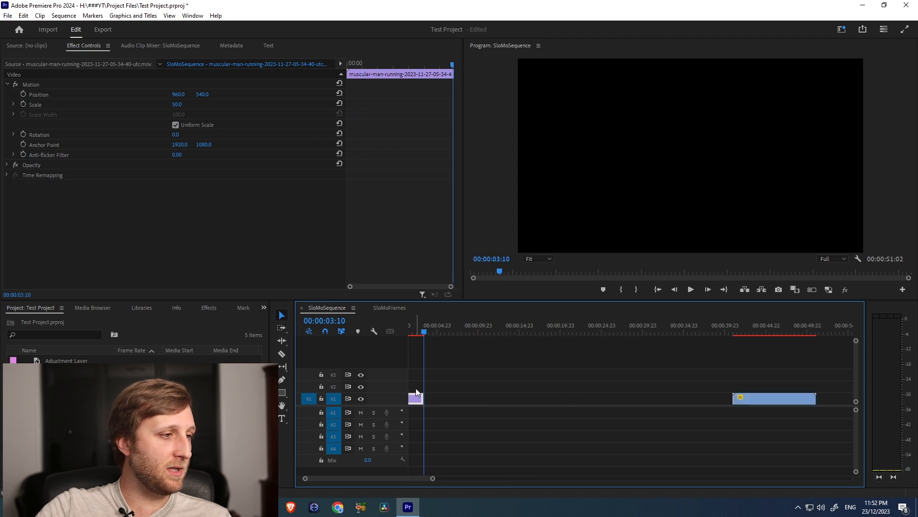
# Set the muscular-man-running clip's speed to 20%
pyautogui.rightClick(441, 397)
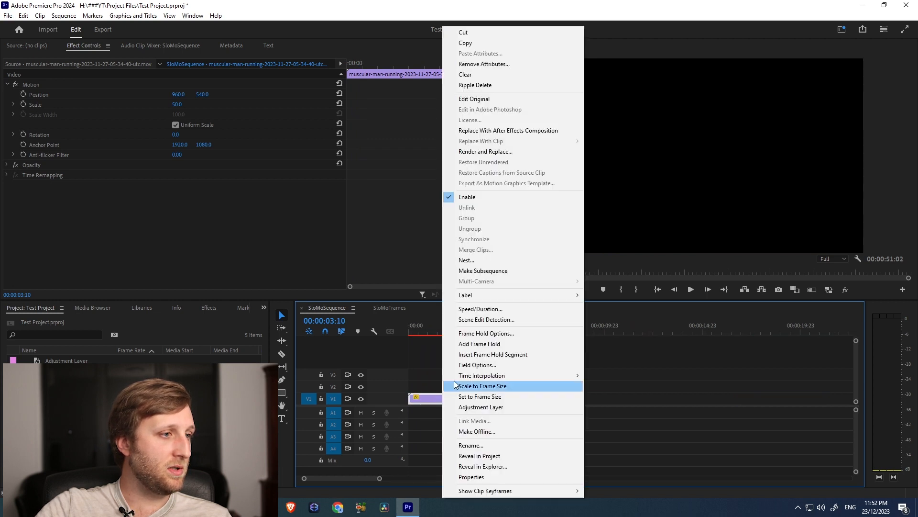
pyautogui.click(490, 312)
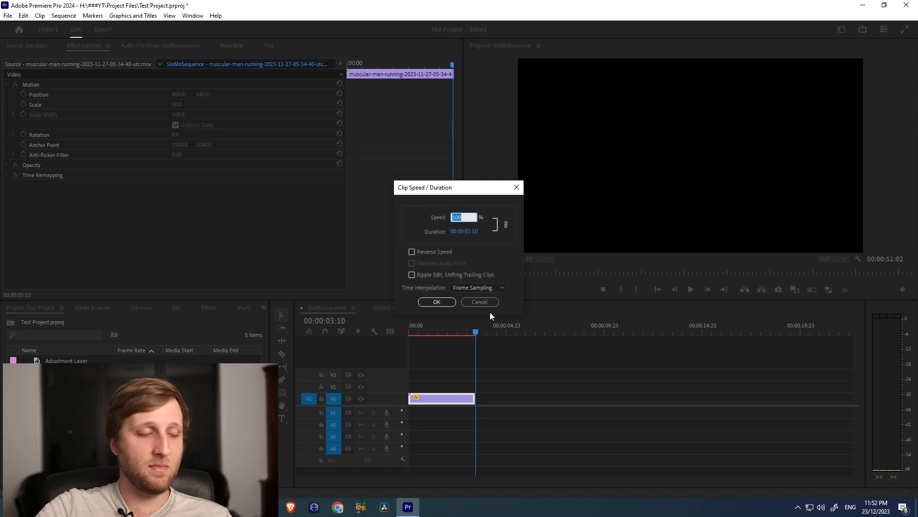
pyautogui.write('20')
pyautogui.press('Return')
# Play the slowed clip, mark an Out point at about 7 seconds, and return the playhead to the start
pyautogui.moveTo(459, 335); pyautogui.dragTo(440, 335)
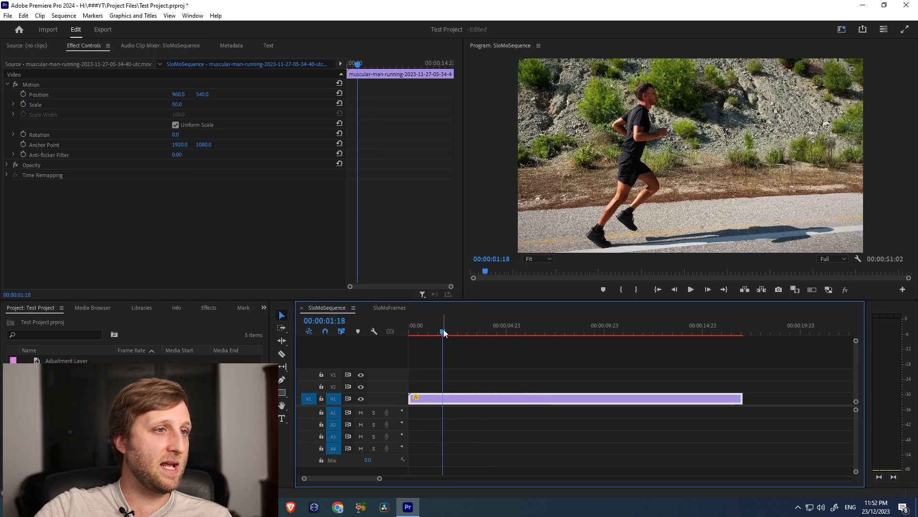
pyautogui.press('space')
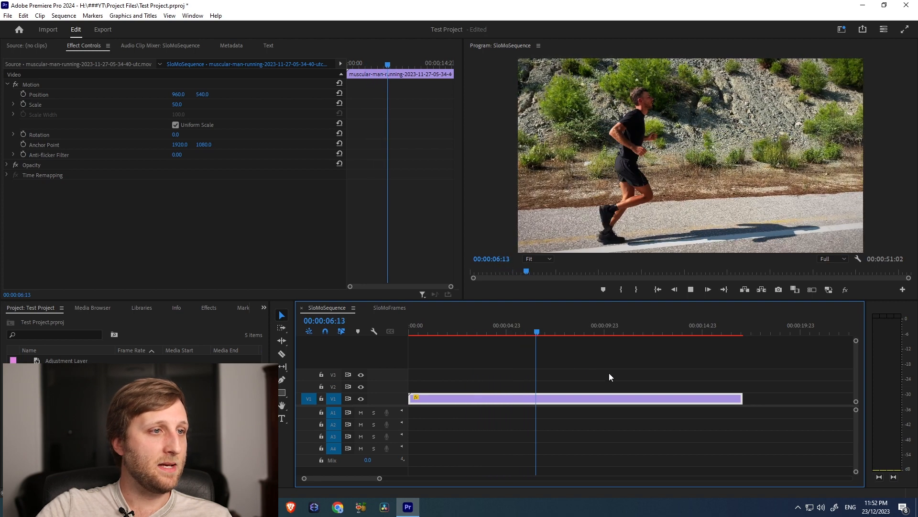
pyautogui.press('space')
pyautogui.press('o')
pyautogui.moveTo(486, 328); pyautogui.dragTo(406, 326)
# Trim the end of the slowed clip back to the Out point at about 7 seconds
pyautogui.rightClick(476, 400)
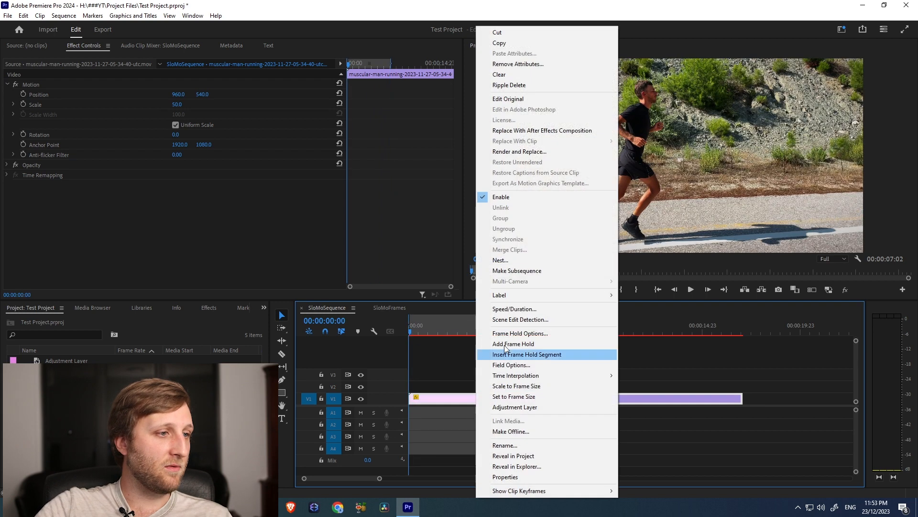
pyautogui.click(758, 372)
pyautogui.moveTo(742, 400); pyautogui.dragTo(548, 400)
# Accept 20% speed with Frame Sampling interpolation for the clip and render the sequence from In to Out
pyautogui.rightClick(521, 400)
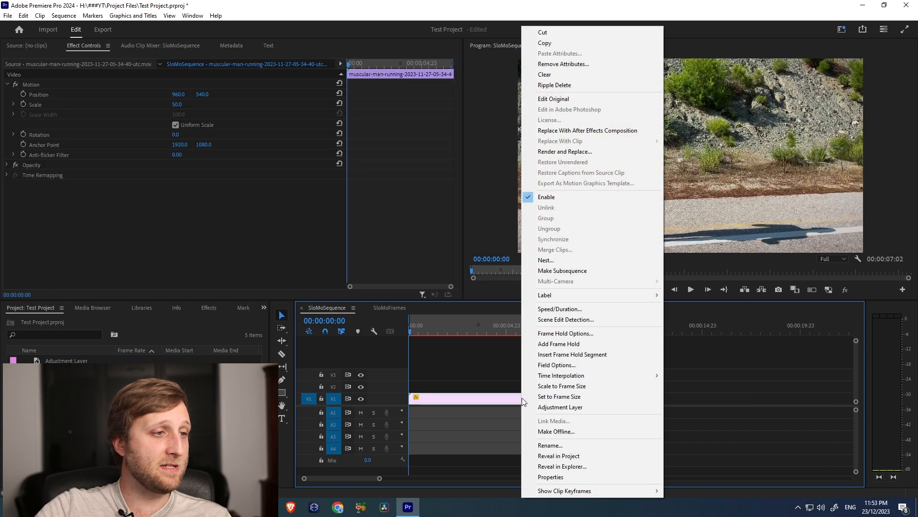
pyautogui.click(560, 308)
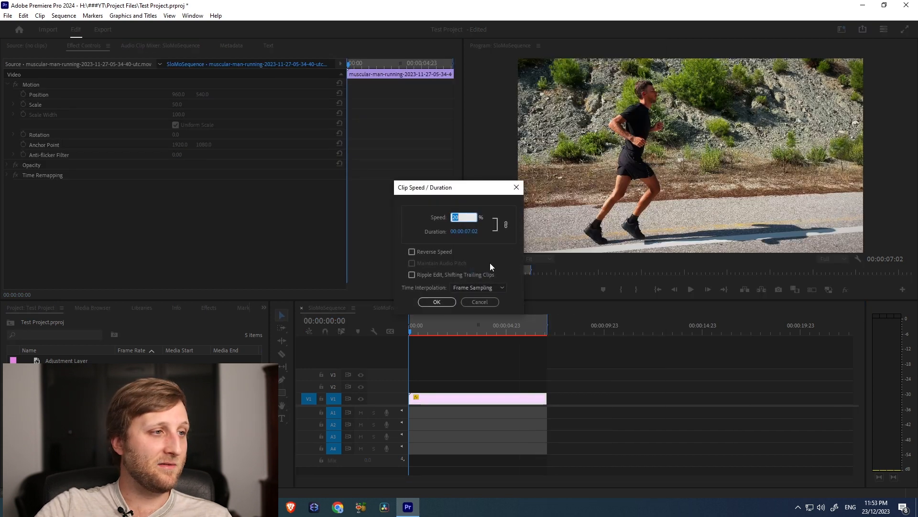
pyautogui.click(437, 302)
pyautogui.click(64, 15)
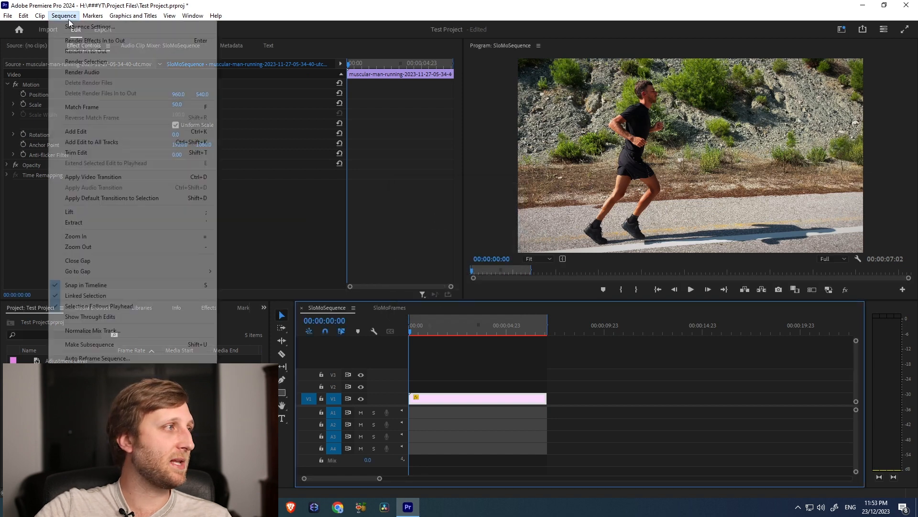
pyautogui.click(76, 56)
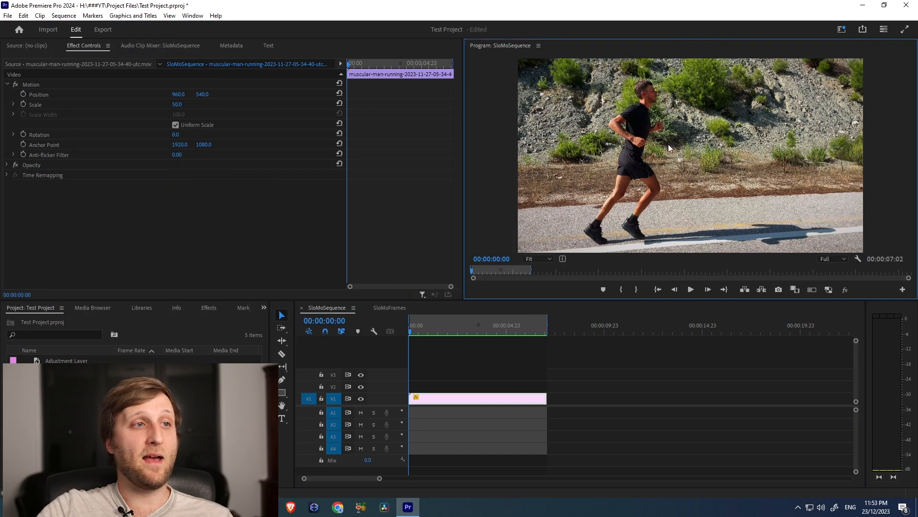
# Play the rendered Frame Sampling slow motion in the maximized Program monitor, and replay it from the start in the normal layout
pyautogui.press('`')
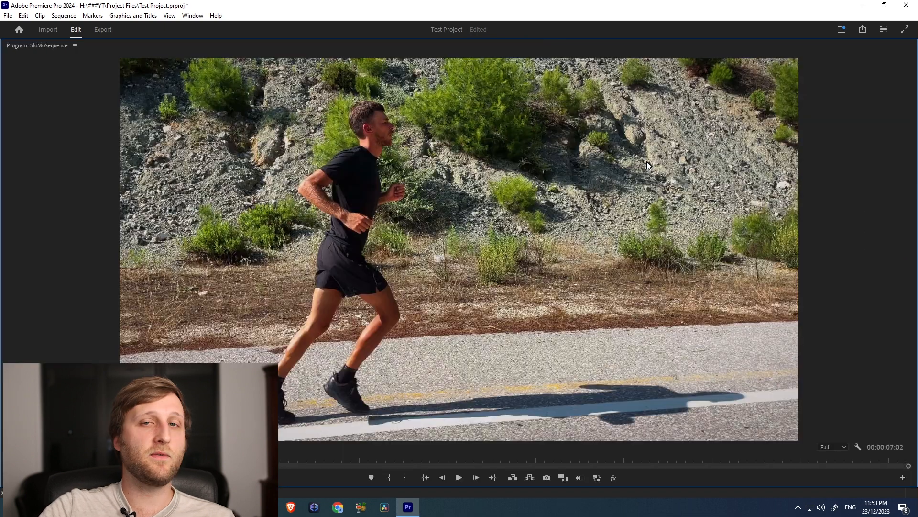
pyautogui.press('space')
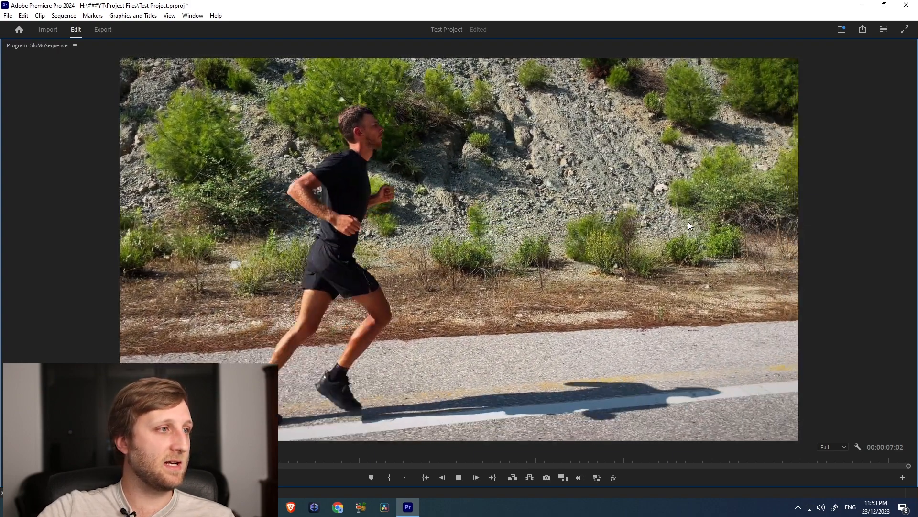
pyautogui.press('`')
pyautogui.moveTo(450, 333); pyautogui.dragTo(383, 337)
pyautogui.press('space')
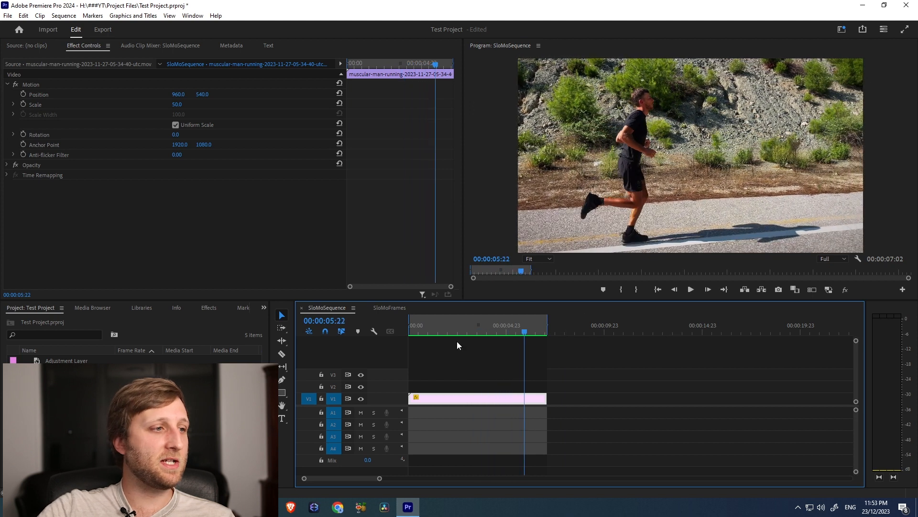
# Set the slowed clip's time interpolation to Frame Blending and render the sequence from In to Out
pyautogui.moveTo(457, 335); pyautogui.dragTo(382, 335)
pyautogui.rightClick(495, 401)
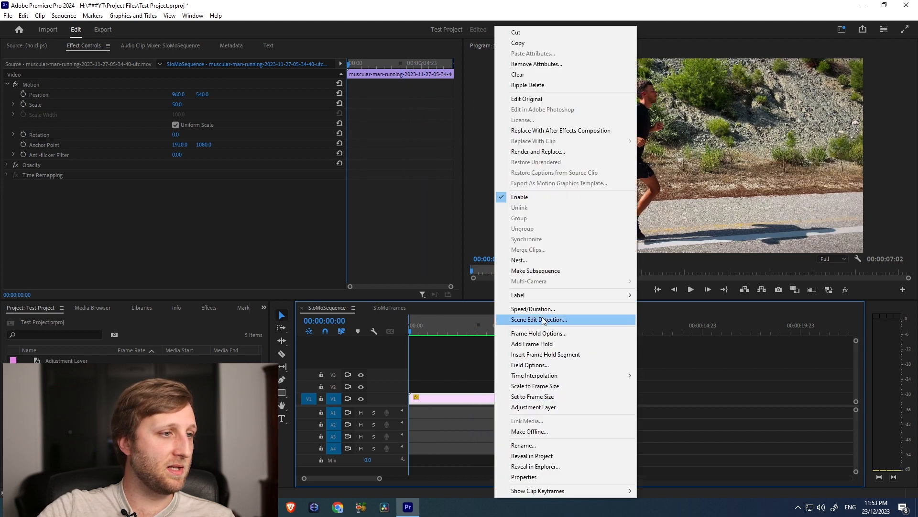
pyautogui.click(546, 310)
pyautogui.click(478, 287)
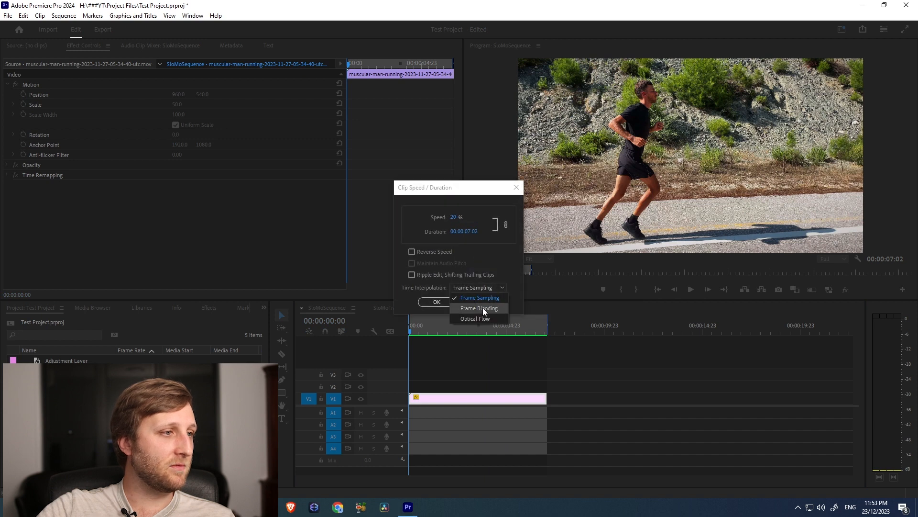
pyautogui.click(483, 308)
pyautogui.click(449, 303)
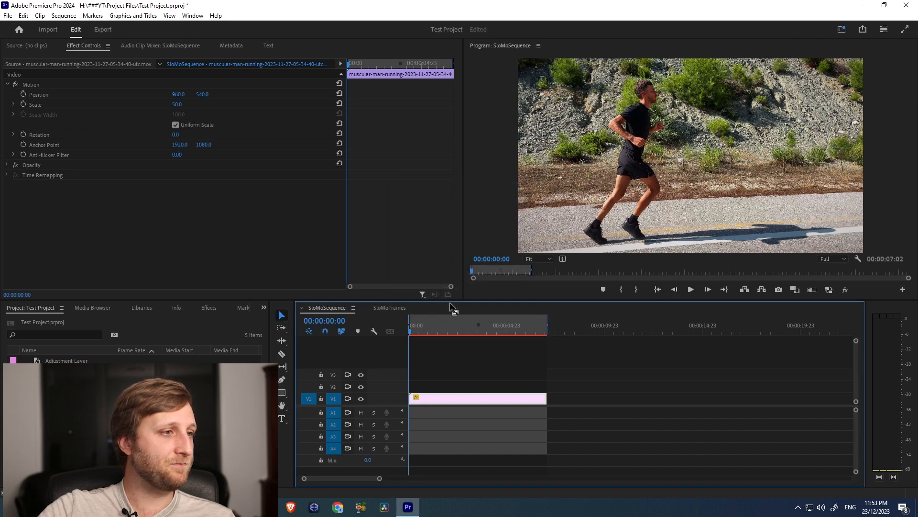
pyautogui.click(65, 16)
pyautogui.click(96, 51)
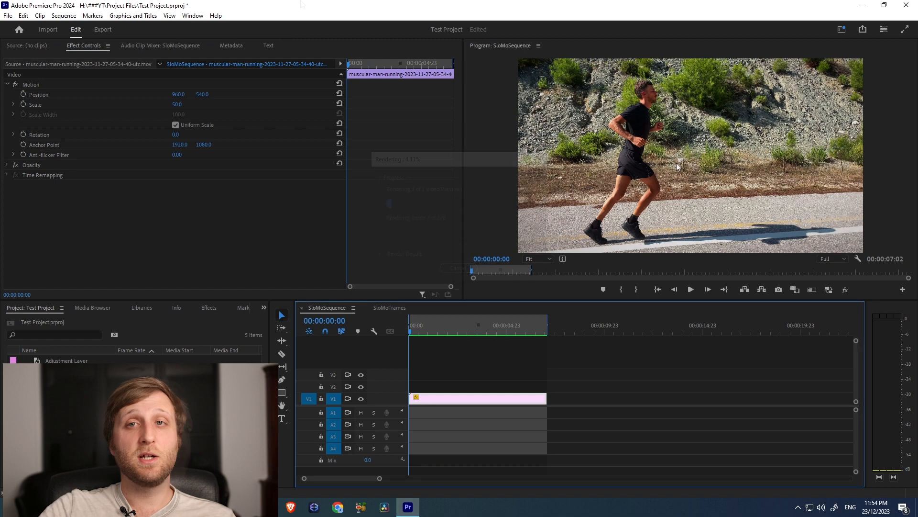
# Play the Frame Blending render and examine its motion in the maximized Program monitor
pyautogui.press('`')
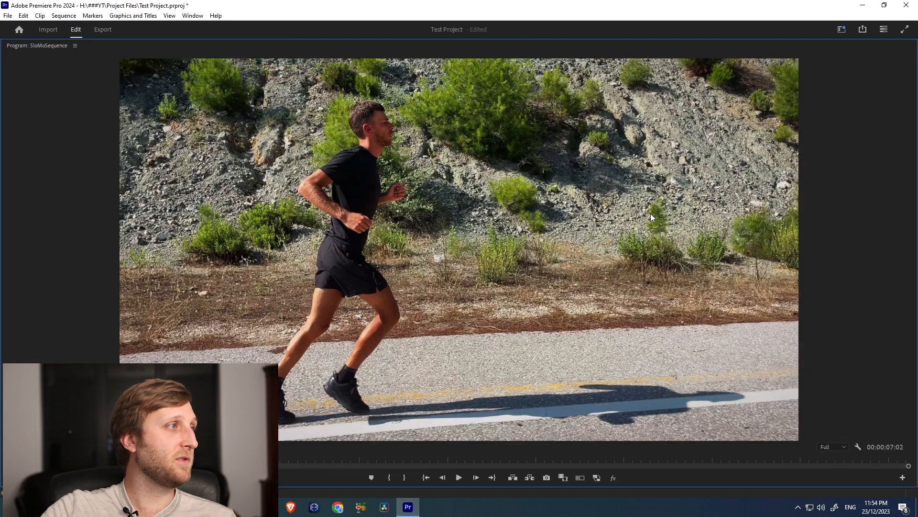
pyautogui.press('space')
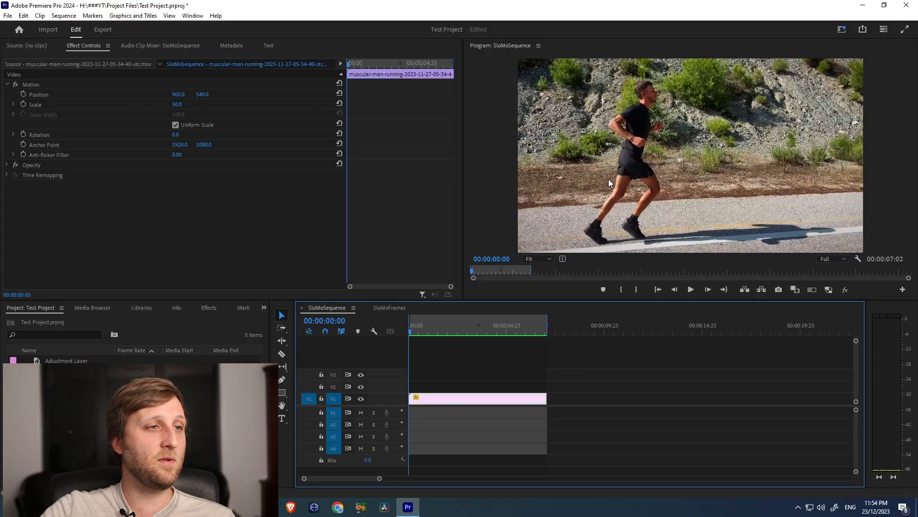
pyautogui.press('space')
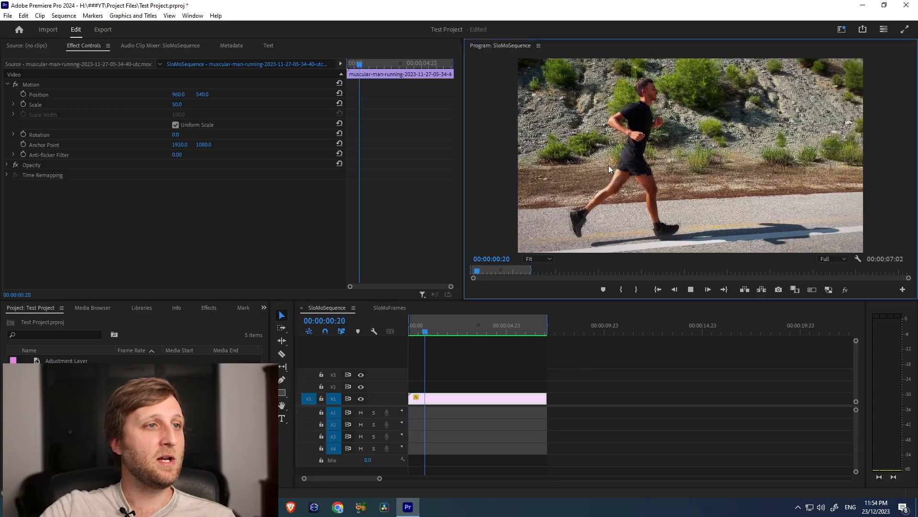
pyautogui.press('`')
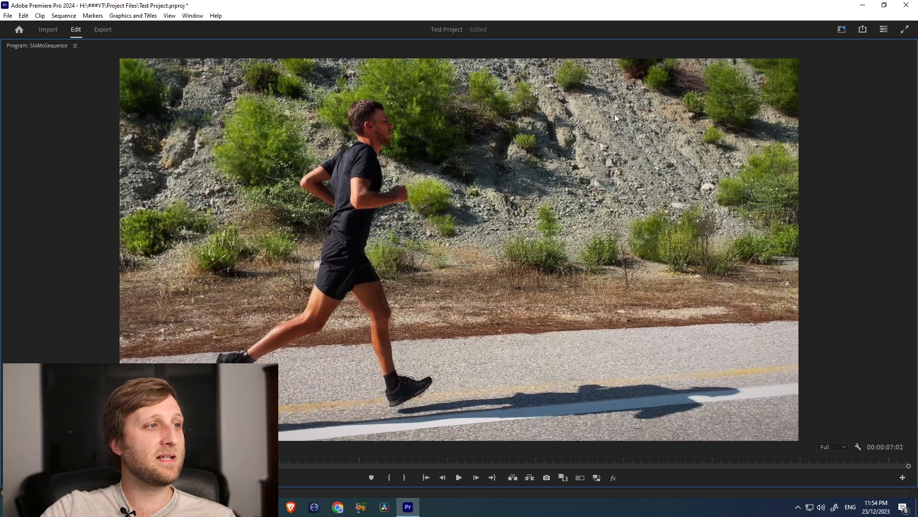
pyautogui.press('`')
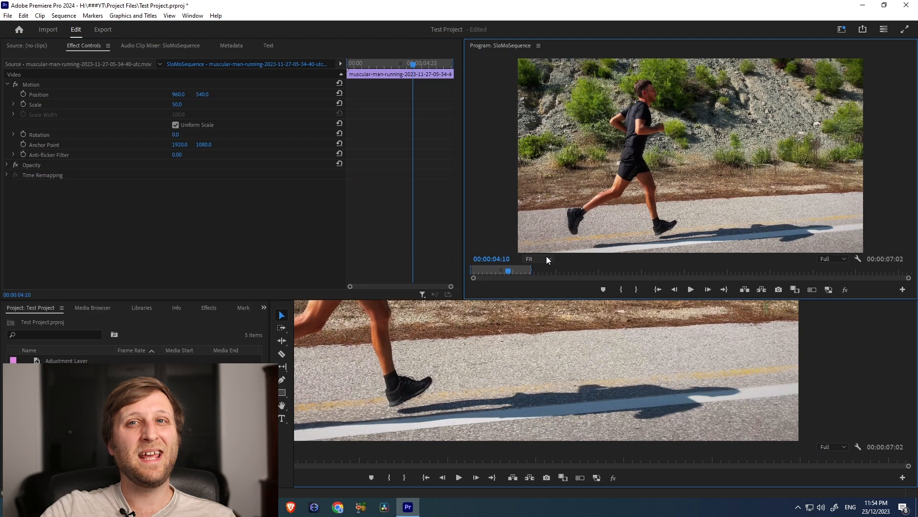
# Play a short part of the blue man-running-outside clip from about 43 seconds
pyautogui.scroll(-5, 589, 378)
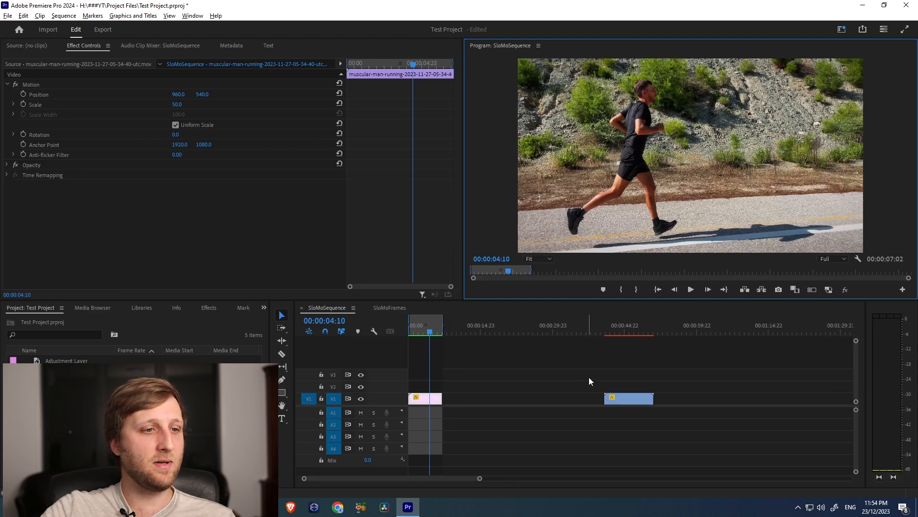
pyautogui.click(616, 327)
pyautogui.press('space')
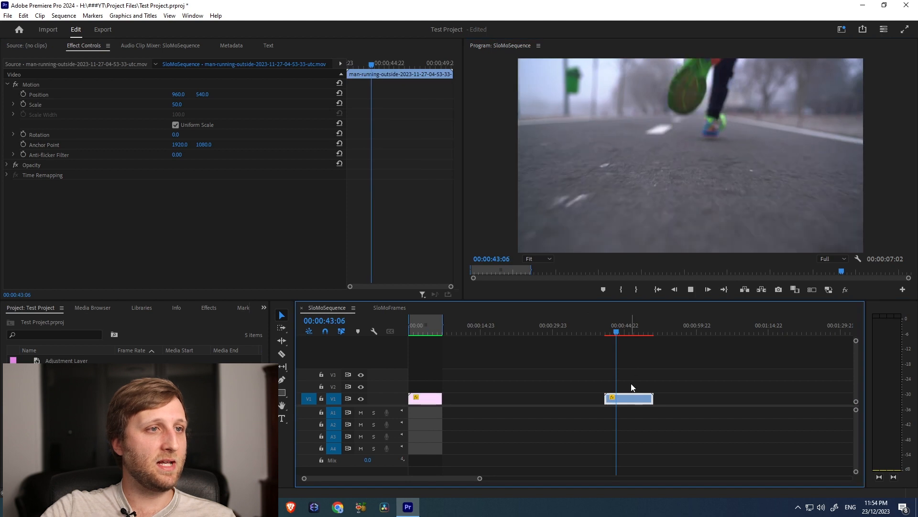
pyautogui.press('space')
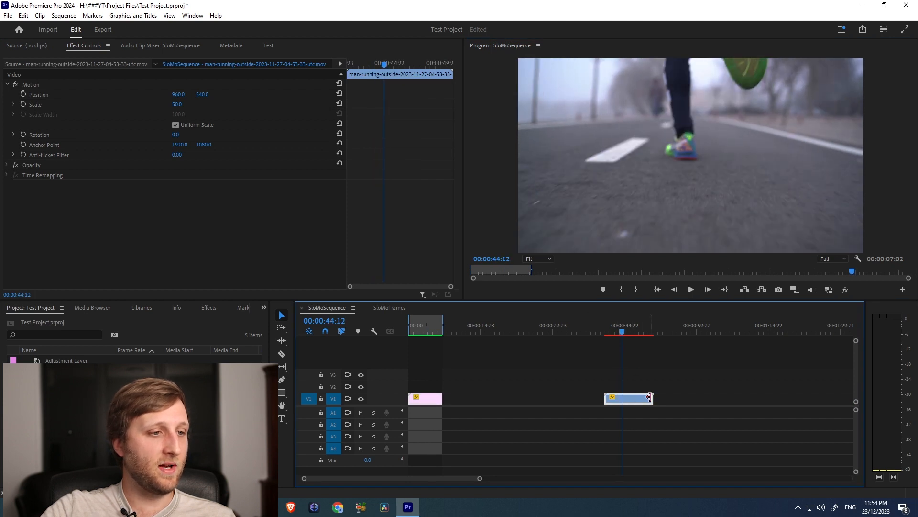
# Trim the end of the blue man-running-outside clip to 00:00:44:12 and mark an In to Out range from its start to 00:00:45:16
pyautogui.moveTo(650, 397); pyautogui.dragTo(620, 399)
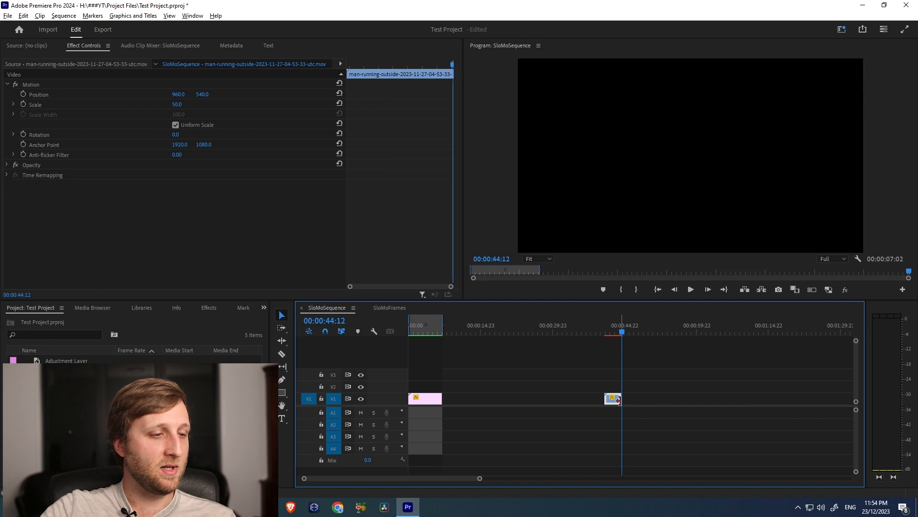
pyautogui.press('=')
pyautogui.press('=')
pyautogui.press('=')
pyautogui.moveTo(558, 399); pyautogui.dragTo(629, 398)
pyautogui.click(627, 324)
pyautogui.press('i')
pyautogui.moveTo(628, 325); pyautogui.dragTo(679, 325)
pyautogui.press('o')
# Set the trimmed man-running-outside clip's speed to 20%
pyautogui.rightClick(636, 397)
pyautogui.click(639, 398)
pyautogui.rightClick(640, 399)
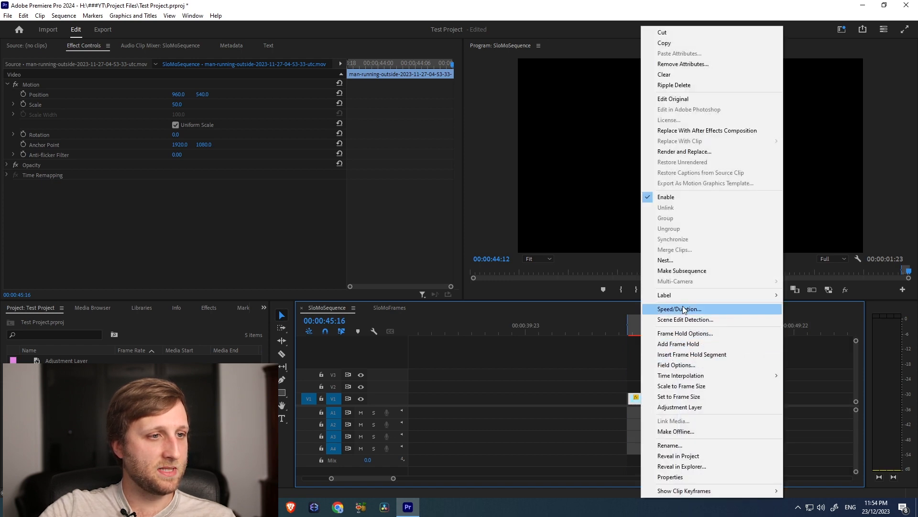
pyautogui.click(669, 309)
pyautogui.write('20')
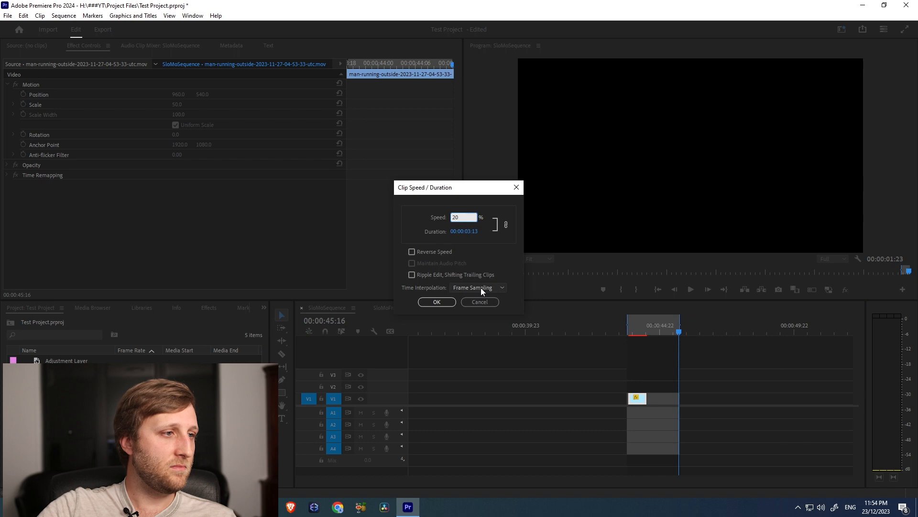
pyautogui.click(444, 303)
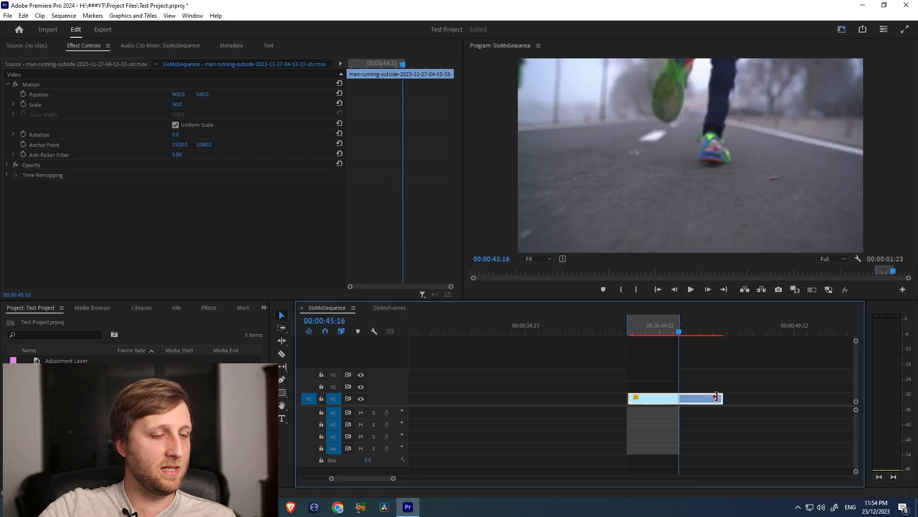
# Mark the slowed clip's full length as the In to Out range and render the sequence from In to Out
pyautogui.press('x')
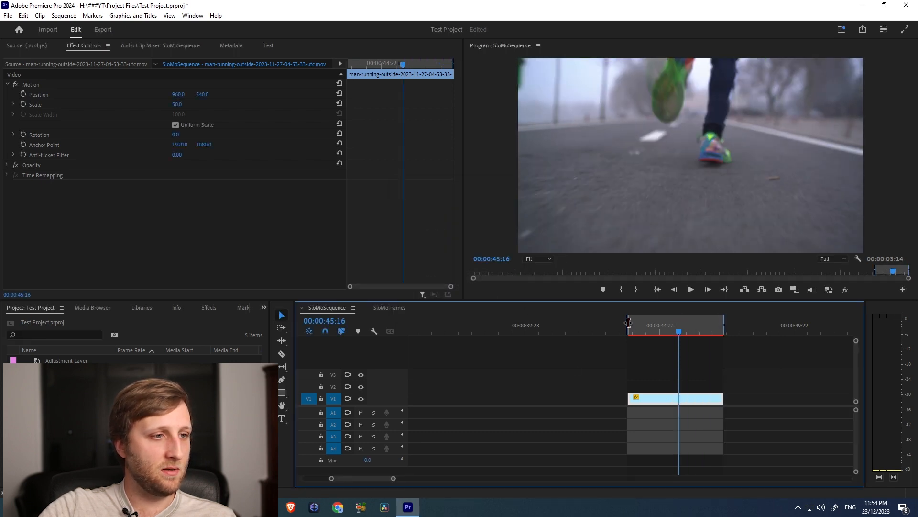
pyautogui.click(64, 15)
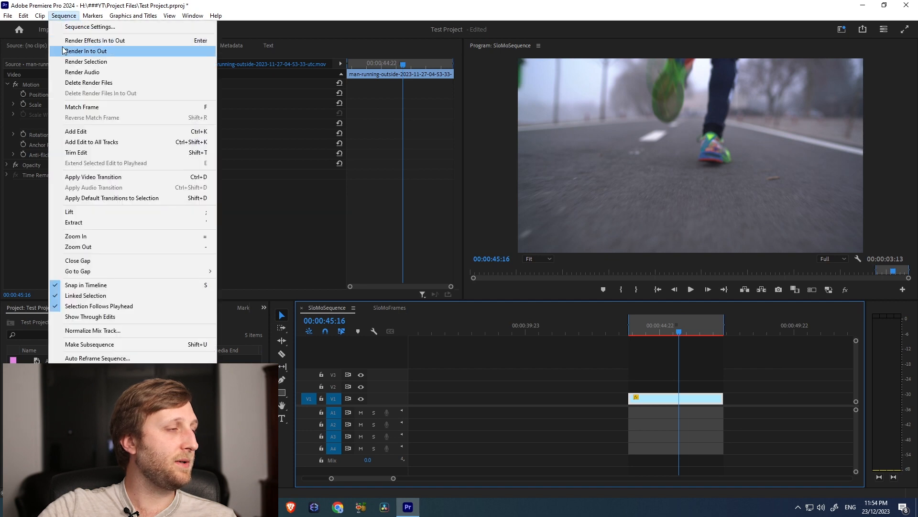
pyautogui.click(77, 51)
# Play the rendered man-running-outside slow motion in the maximized Program monitor, then restore the normal layout
pyautogui.press('`')
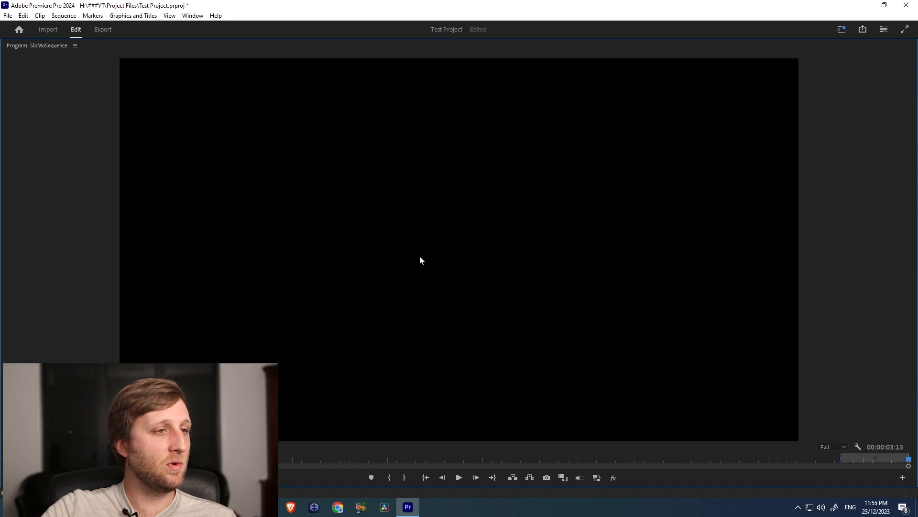
pyautogui.press('`')
pyautogui.press('Up')
pyautogui.press('`')
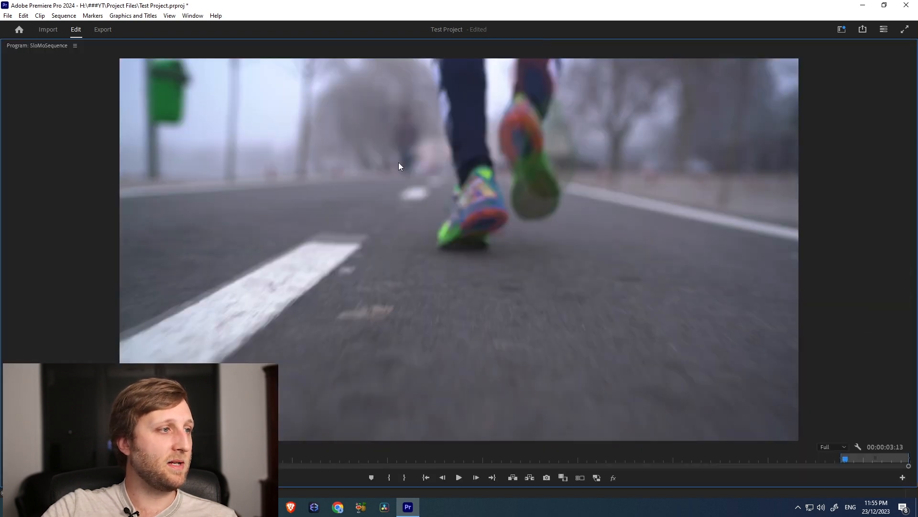
pyautogui.press('space')
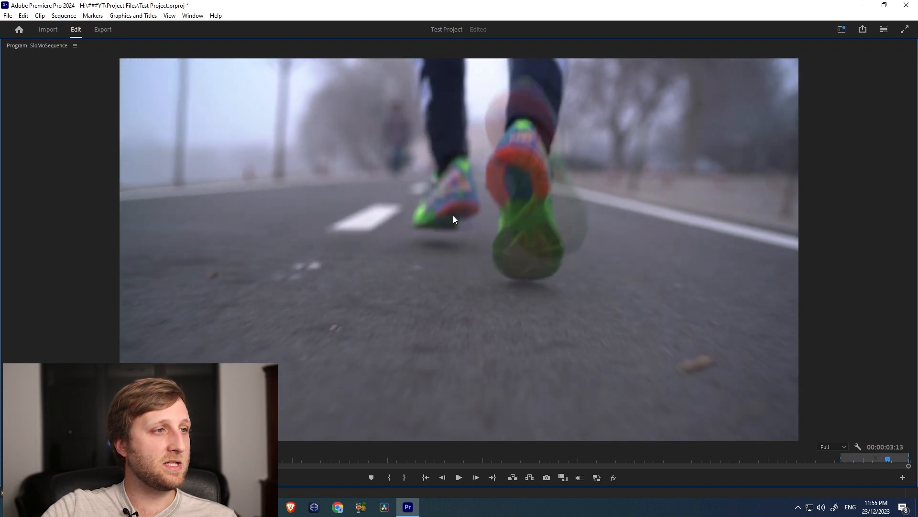
pyautogui.press('space')
pyautogui.press('`')
# Play the purple muscular-man-running clip from the sequence start in the maximized Program monitor to compare its motion
pyautogui.moveTo(452, 337); pyautogui.dragTo(368, 335)
pyautogui.press('space')
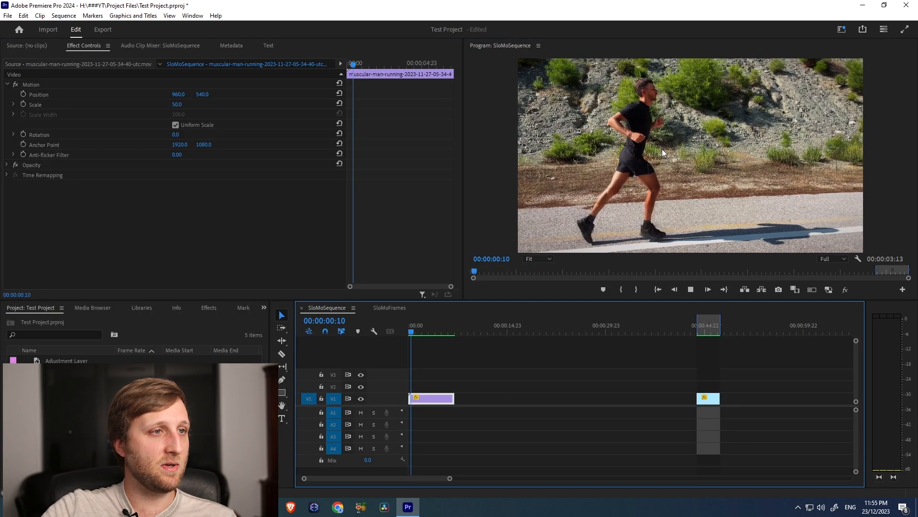
pyautogui.press('`')
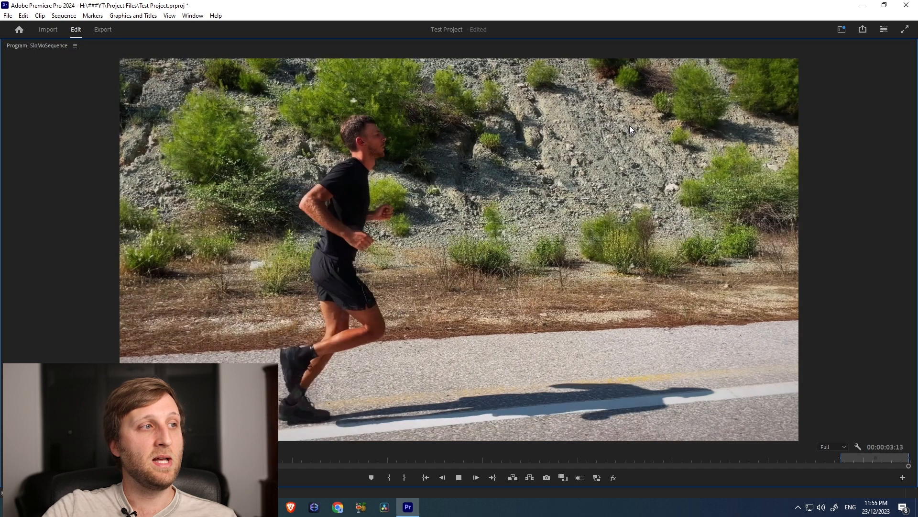
pyautogui.press('`')
pyautogui.press('space')
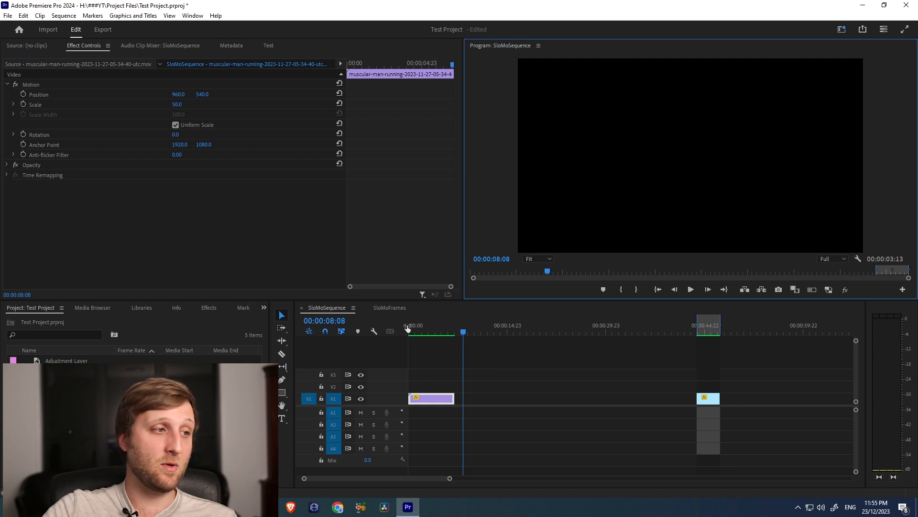
# Mark an In to Out range covering the purple muscular-man-running clip
pyautogui.click(430, 330)
pyautogui.moveTo(438, 334); pyautogui.dragTo(457, 324)
pyautogui.press('o')
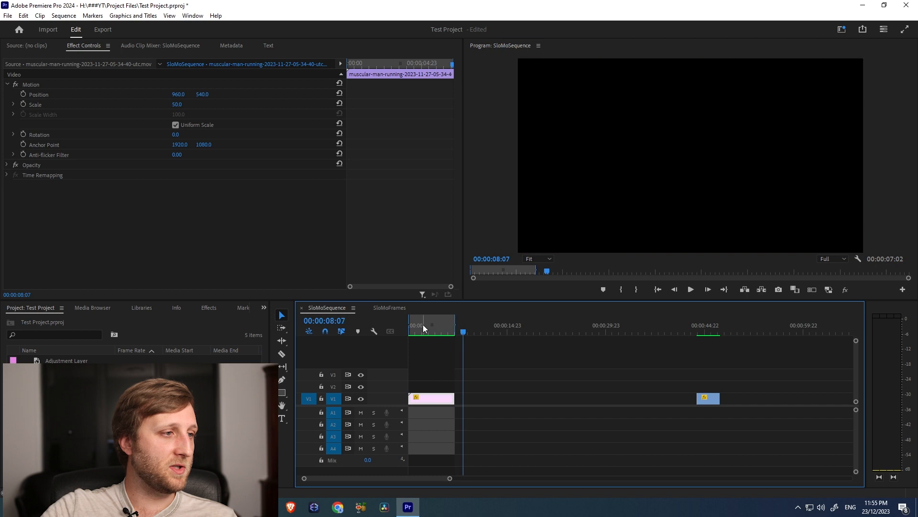
# Set the muscular-man-running clip's time interpolation to Optical Flow in its speed and duration settings
pyautogui.rightClick(433, 399)
pyautogui.click(477, 309)
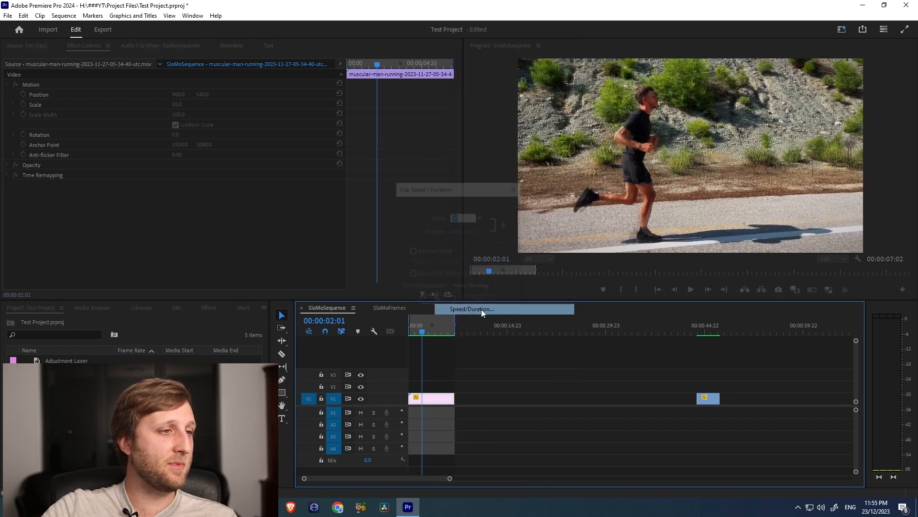
pyautogui.click(476, 288)
pyautogui.click(463, 318)
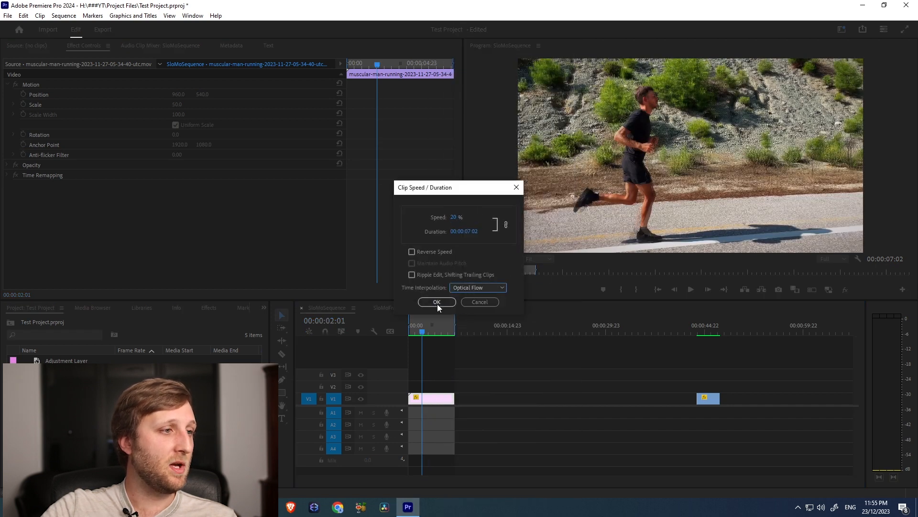
pyautogui.click(437, 302)
# Save the project and play the Optical Flow slow motion from the sequence start in the maximized Program monitor
pyautogui.click(414, 333)
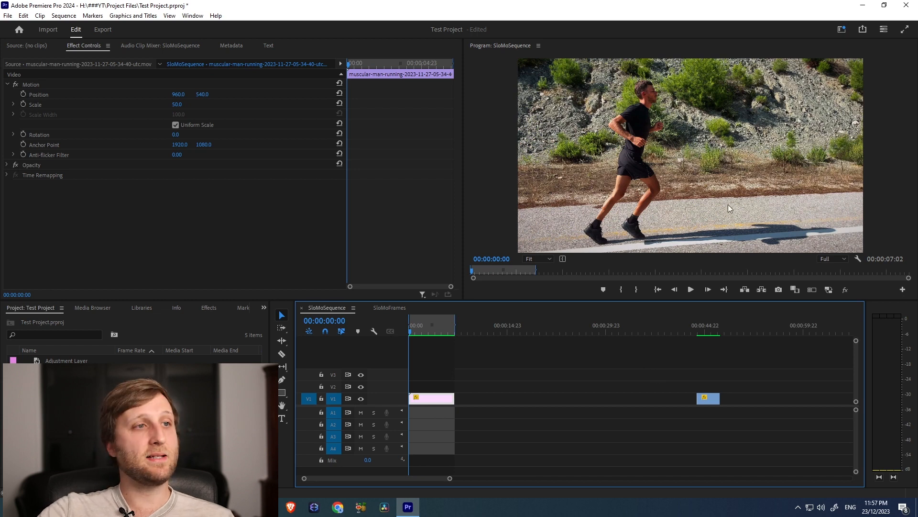
pyautogui.hotkey('ctrl', 's')
pyautogui.click(690, 165)
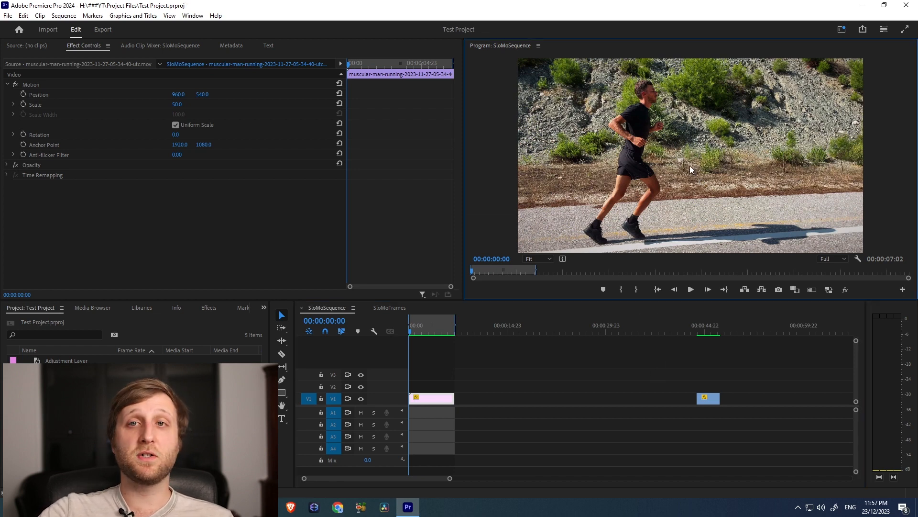
pyautogui.press('`')
pyautogui.press('space')
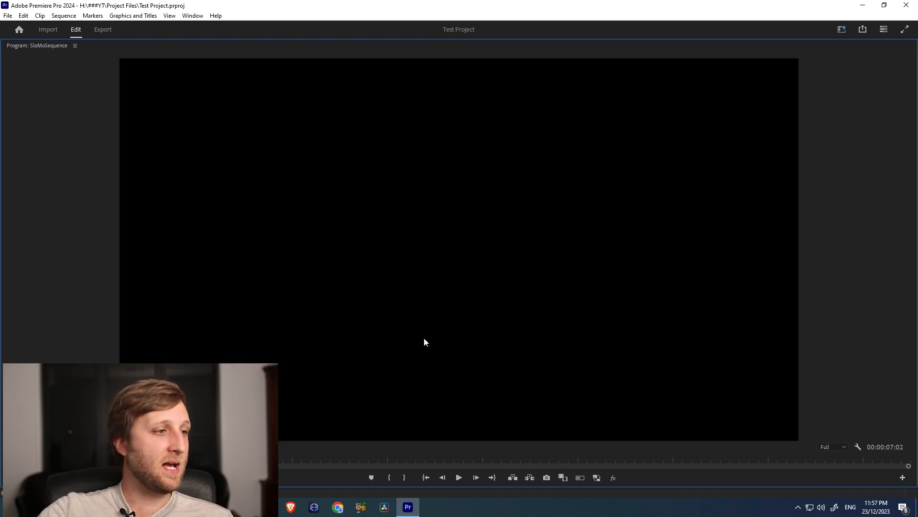
# Replay the Optical Flow slow motion from the sequence start, keeping the Program monitor maximized during playback
pyautogui.press('`')
pyautogui.press('Home')
pyautogui.press('`')
pyautogui.press('space')
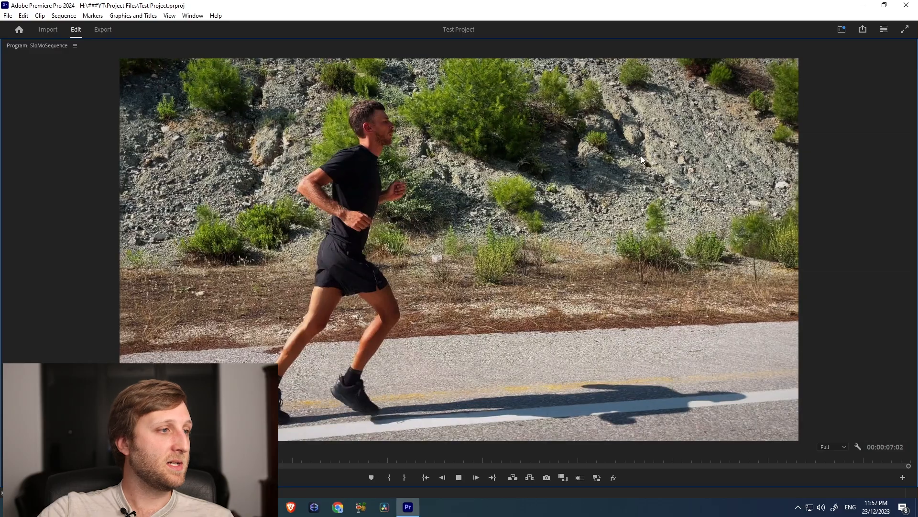